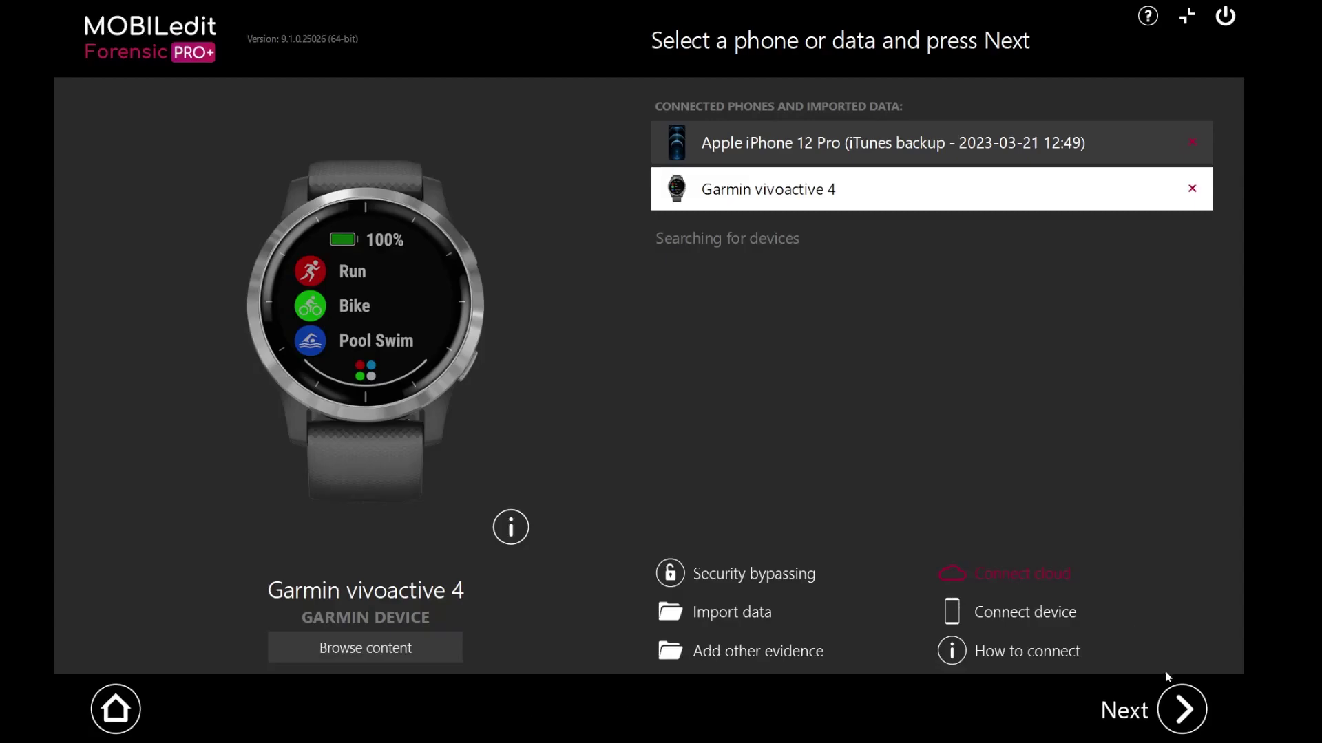
- For the Garmin vivoactive 4, choose logical extraction of specific data: Activities and GPS locations
{"action": "left_click", "coordinate": [1184, 708]}
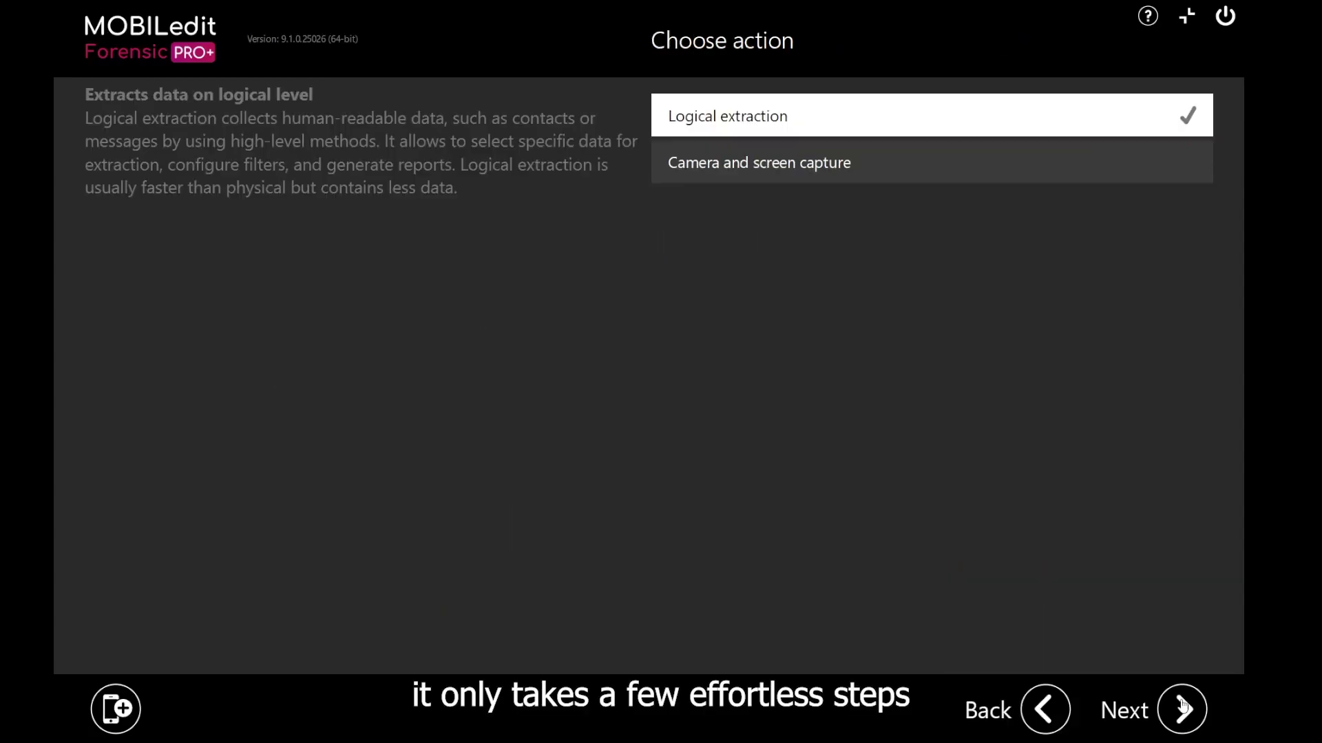
{"action": "left_click", "coordinate": [1185, 708]}
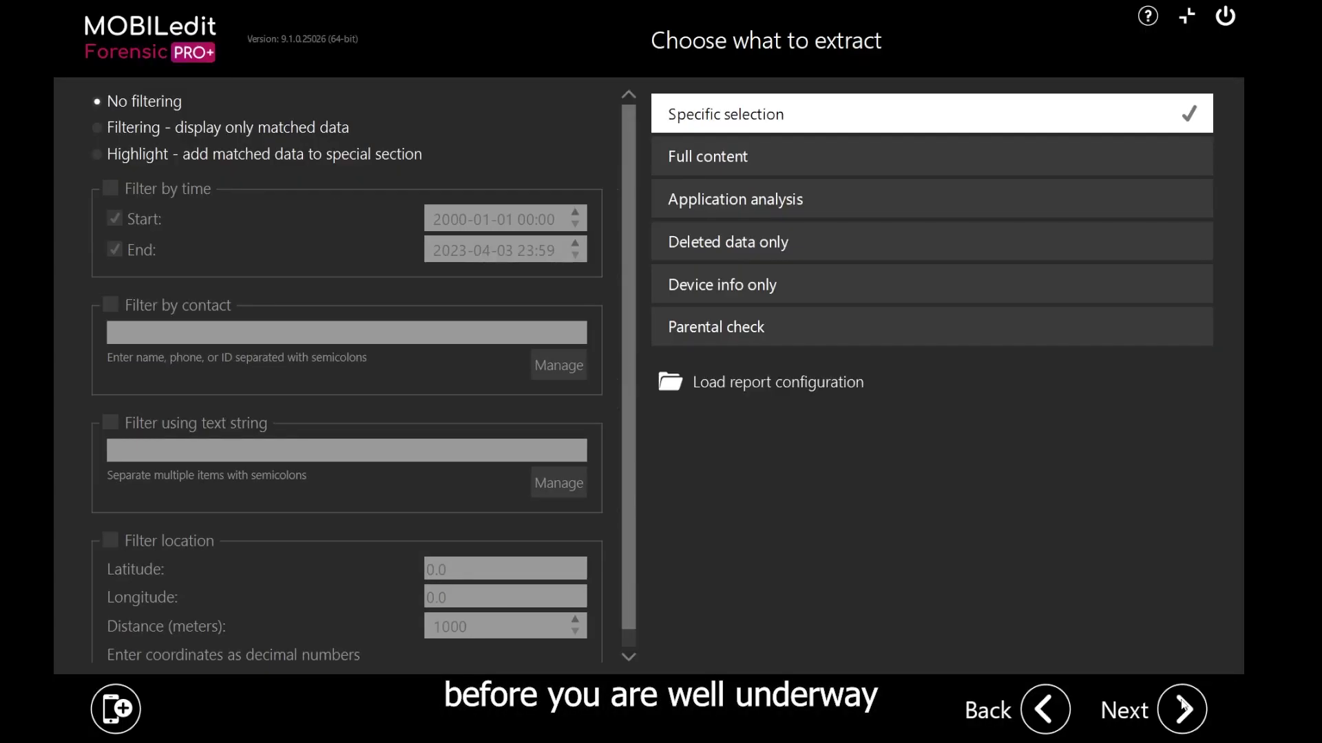
{"action": "left_click", "coordinate": [1180, 699]}
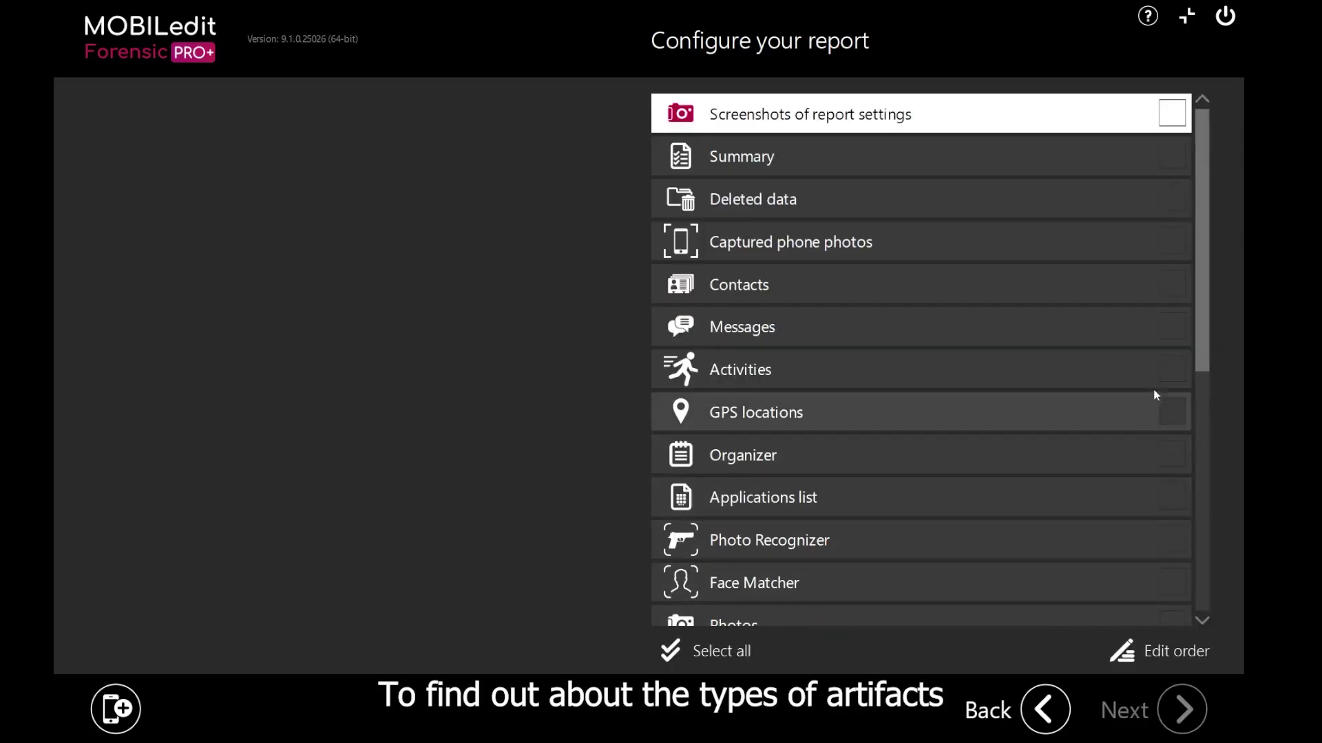
{"action": "left_click", "coordinate": [1172, 369]}
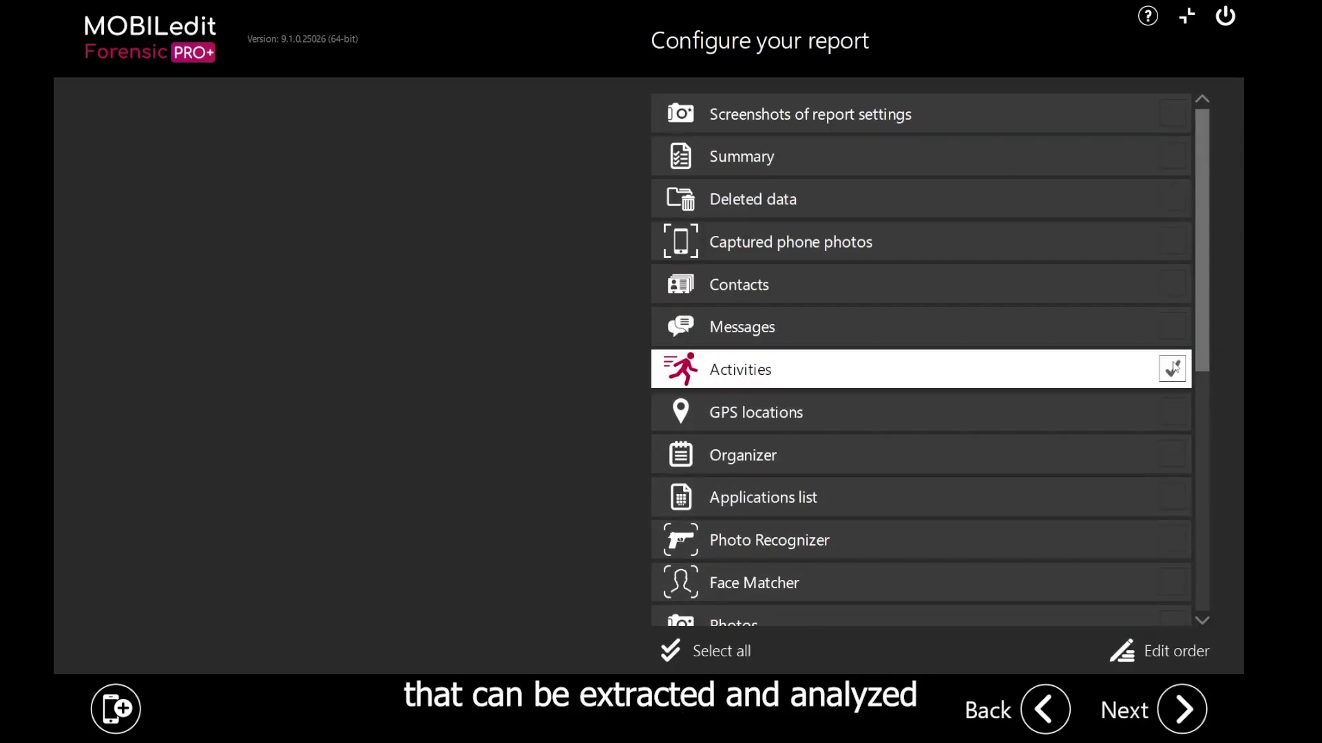
{"action": "left_click", "coordinate": [1174, 414]}
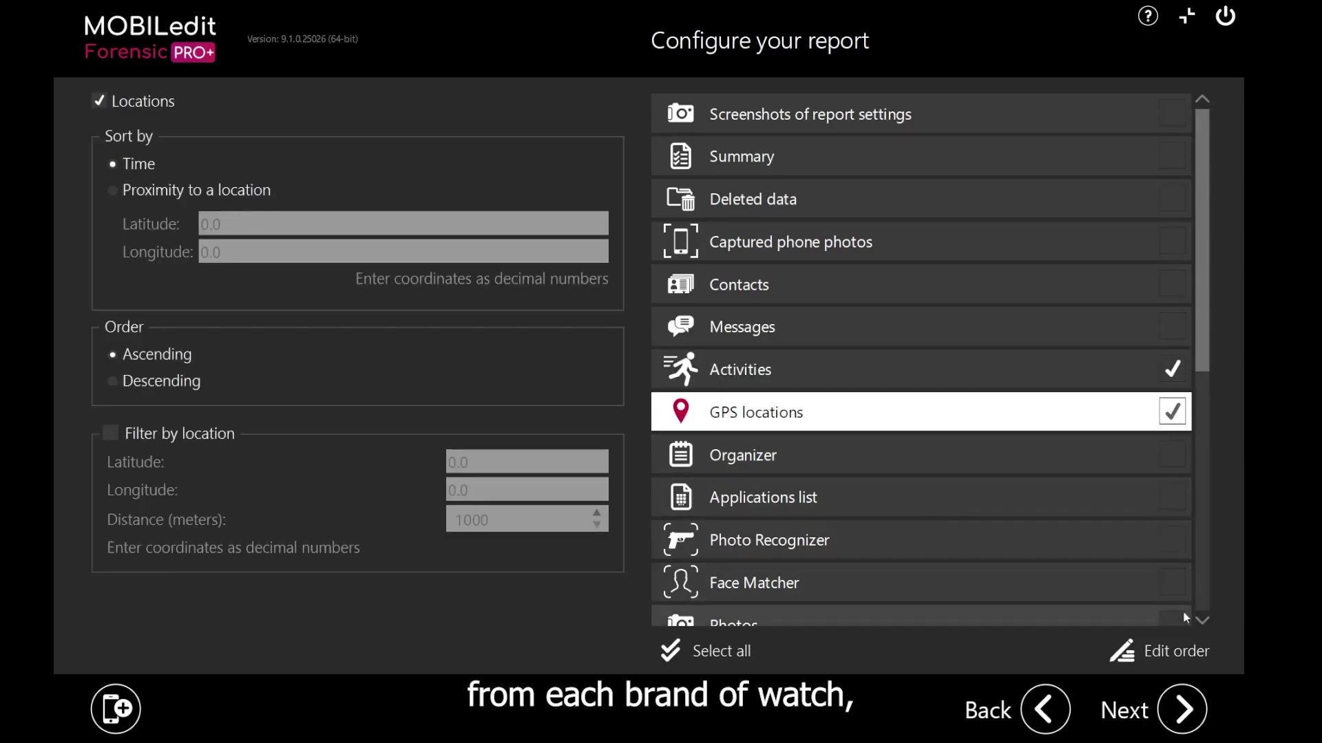
- Accept the report content and details, keeping PDF report and MOBILedit backup as outputs
{"action": "left_click", "coordinate": [1184, 708]}
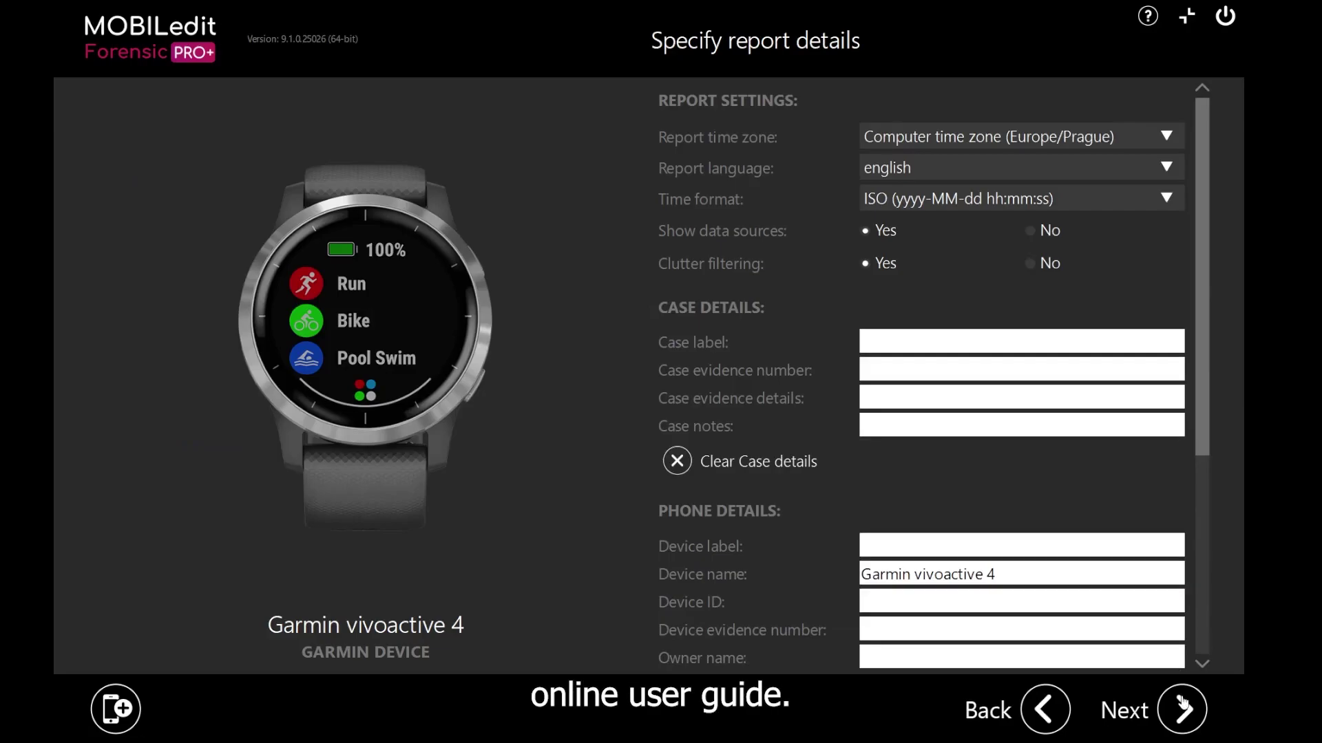
{"action": "left_click", "coordinate": [1184, 709]}
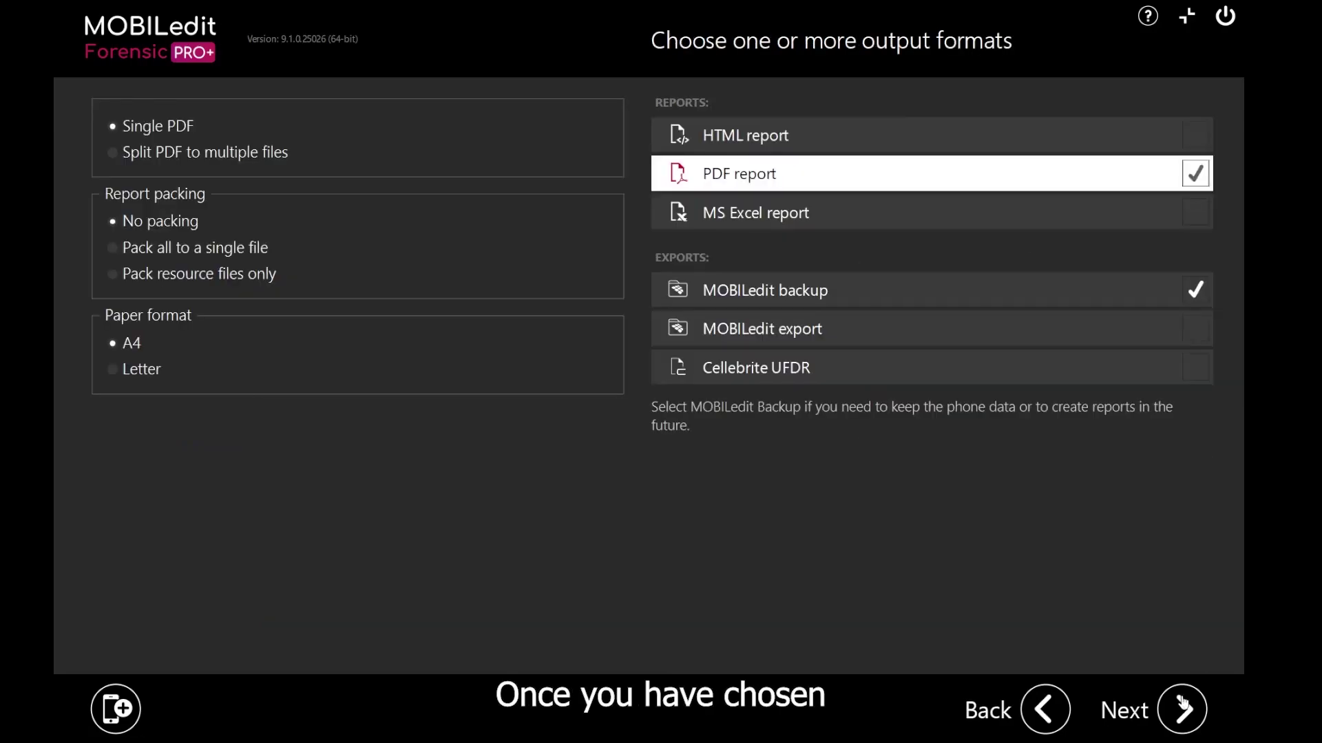
{"action": "left_click", "coordinate": [1184, 709]}
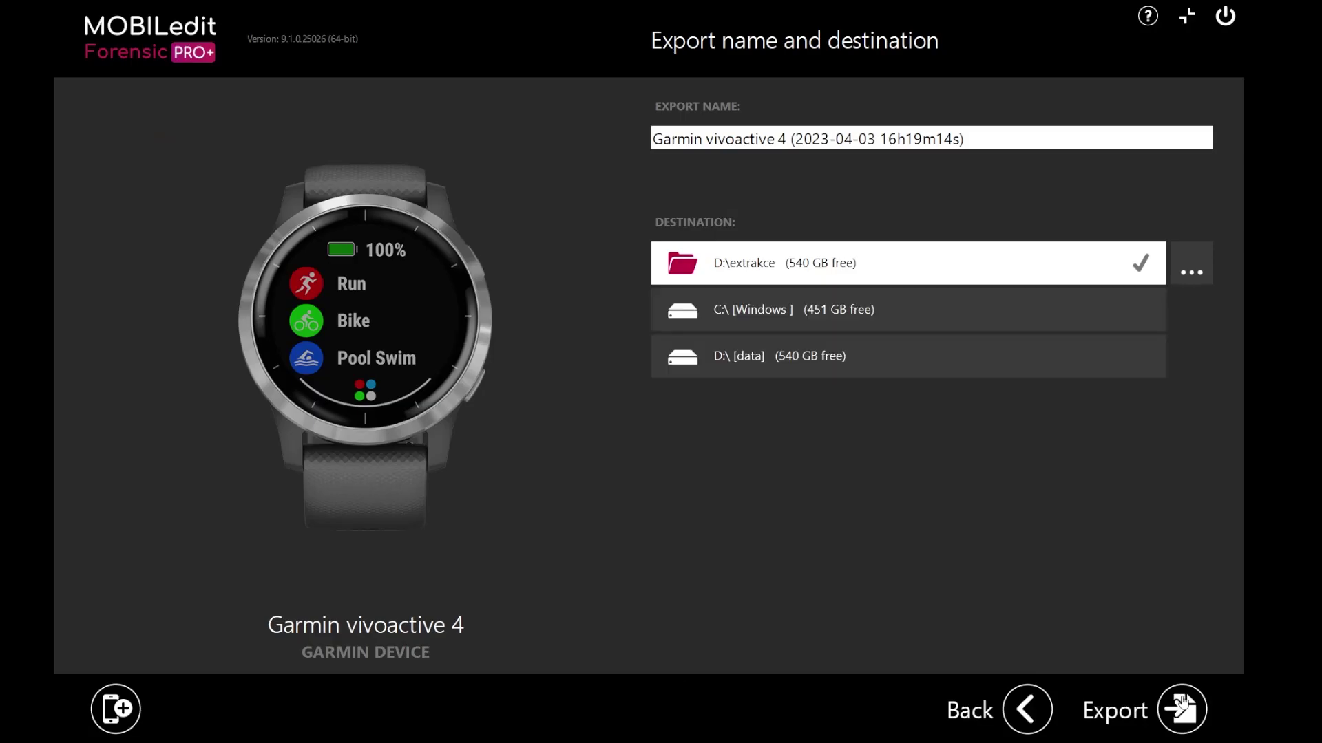
- Start exporting the Garmin vivoactive 4 data and let the extraction run
{"action": "left_click", "coordinate": [1182, 704]}
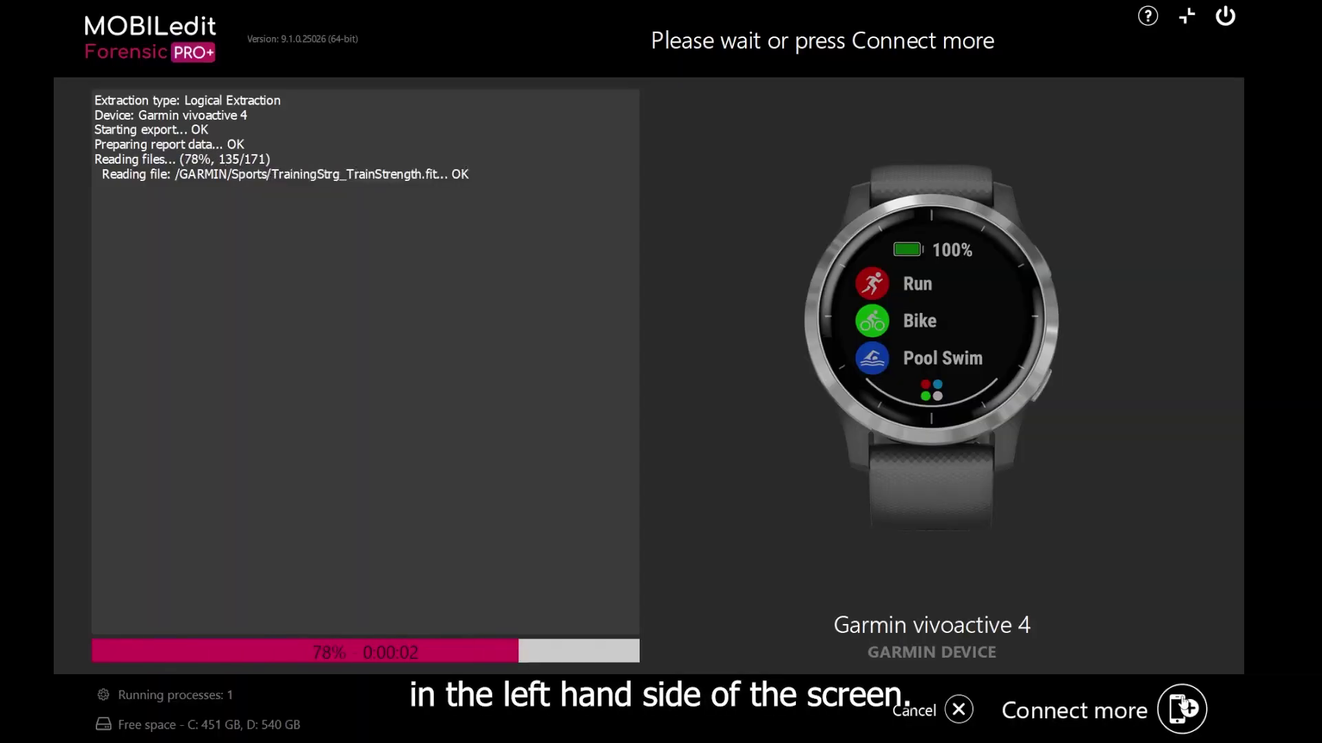